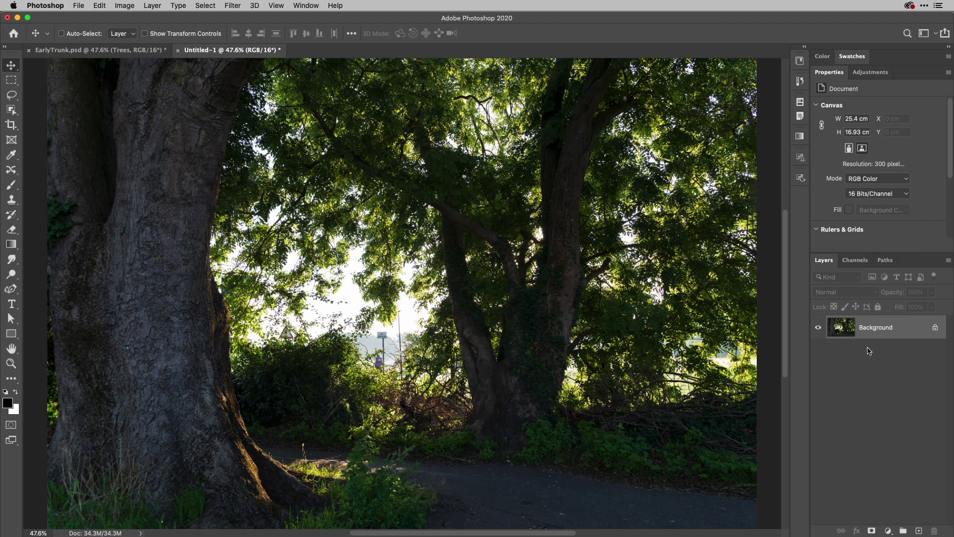
- Convert the Background layer to a Smart Object and apply a Gaussian Blur with a radius of 9.3 pixels
{"action": "right_click", "coordinate": [903, 336]}
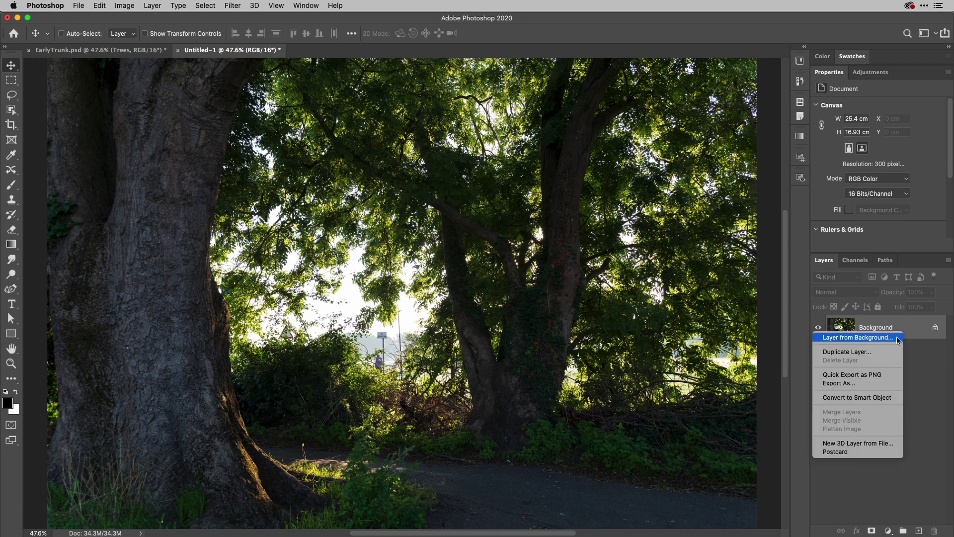
{"action": "left_click", "coordinate": [874, 397]}
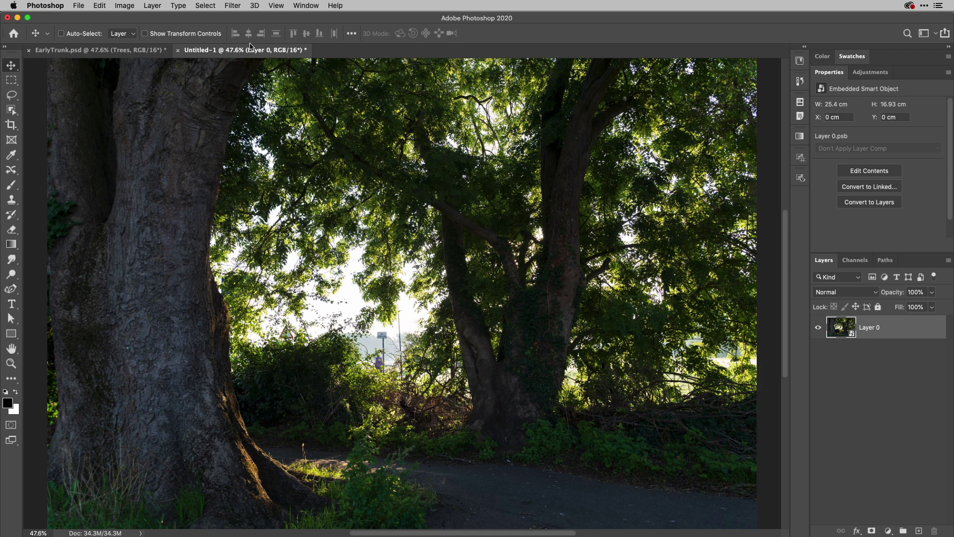
{"action": "left_click", "coordinate": [233, 7]}
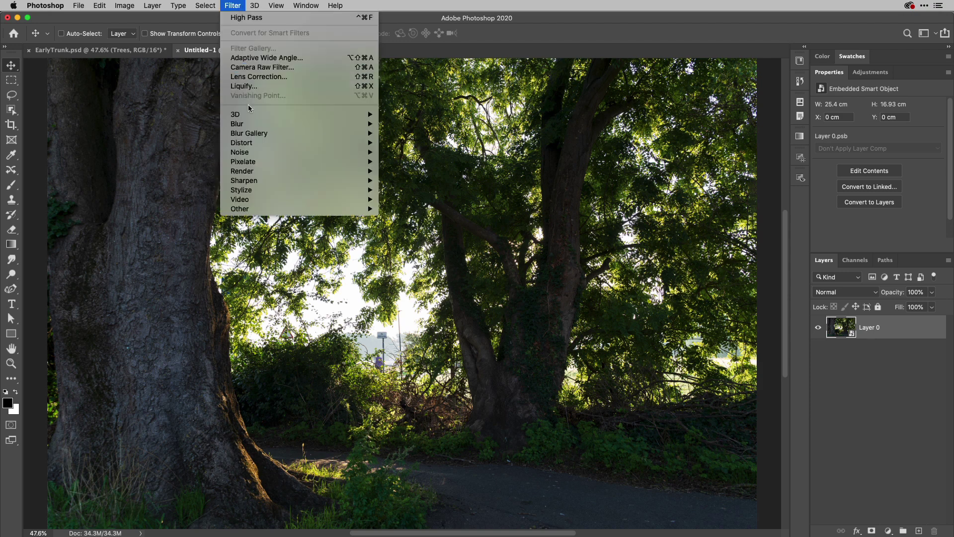
{"action": "mouse_move", "coordinate": [251, 134]}
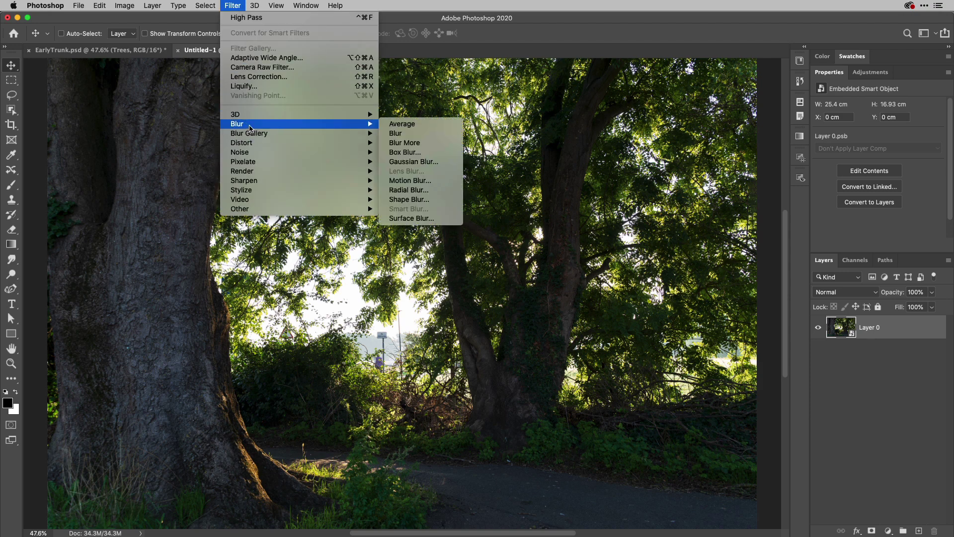
{"action": "left_click", "coordinate": [418, 162]}
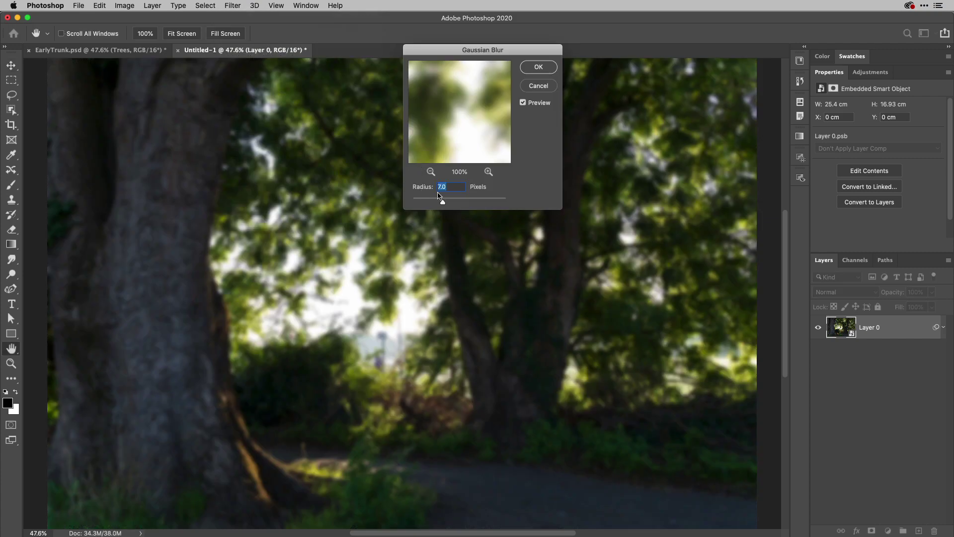
{"action": "left_click_drag", "start_coordinate": [445, 203], "coordinate": [437, 203]}
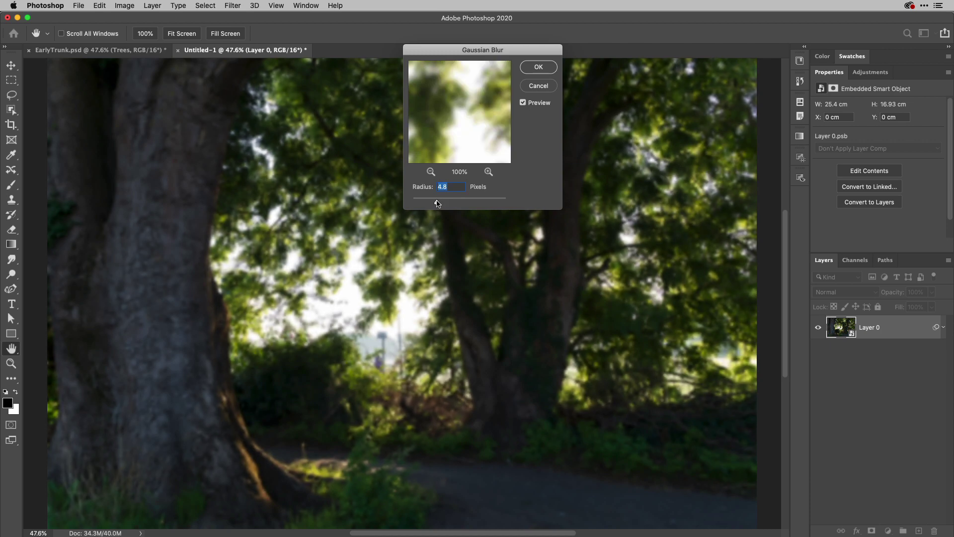
{"action": "left_click_drag", "start_coordinate": [437, 203], "coordinate": [449, 203]}
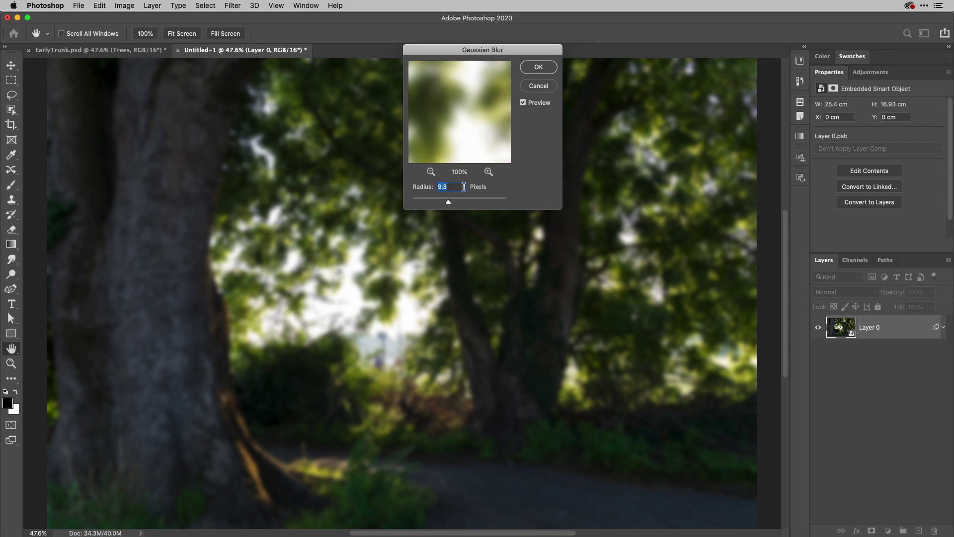
{"action": "left_click", "coordinate": [534, 73]}
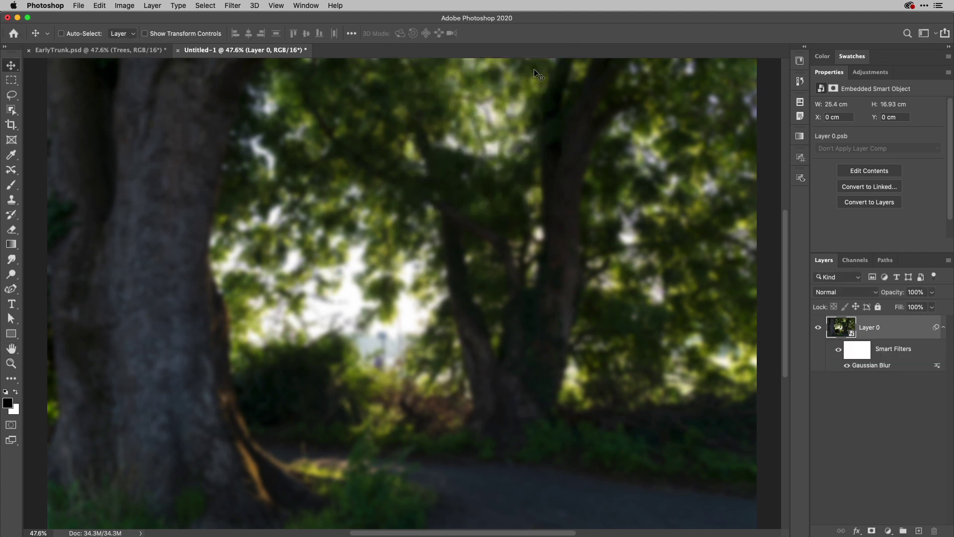
- Reopen the Gaussian Blur smart filter and set its radius to 6.8 pixels
{"action": "double_click", "coordinate": [872, 366]}
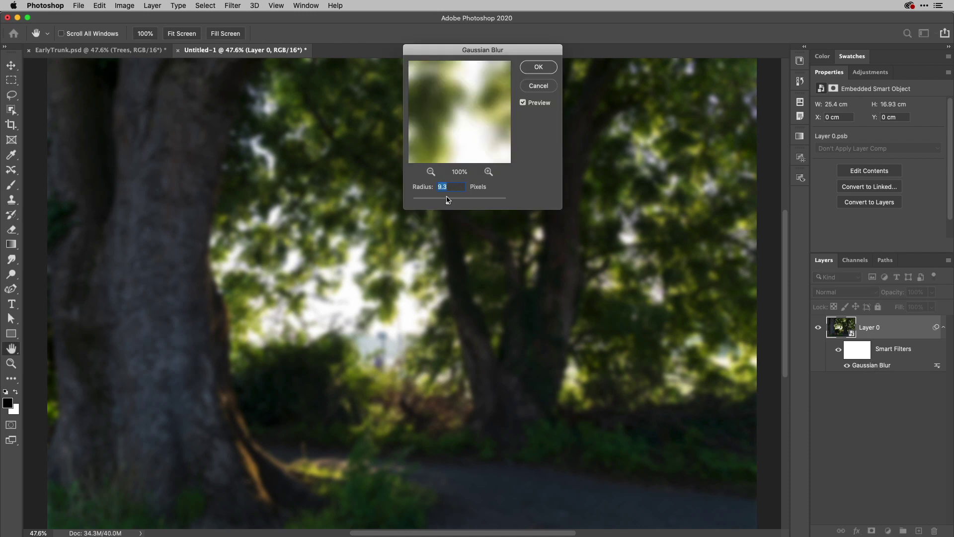
{"action": "left_click_drag", "start_coordinate": [448, 201], "coordinate": [441, 202]}
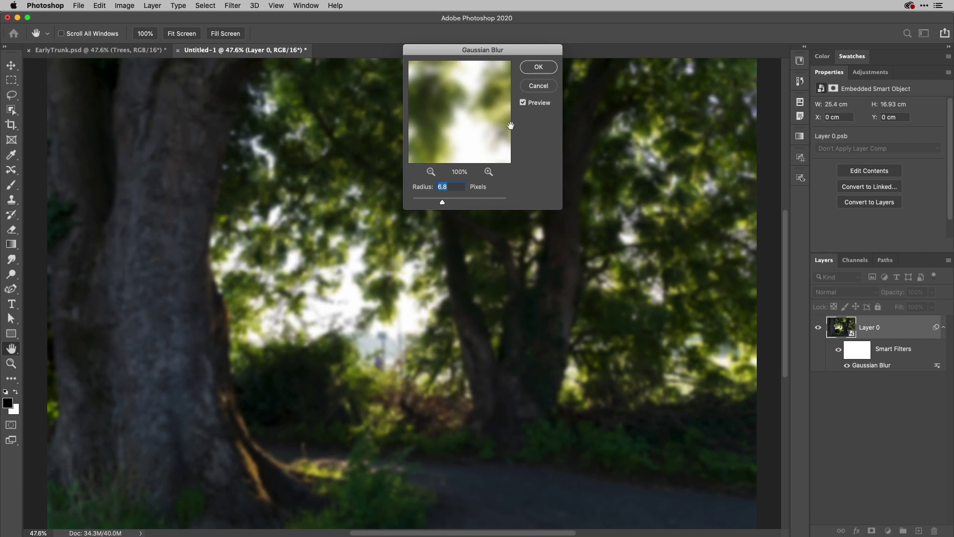
{"action": "left_click", "coordinate": [552, 72]}
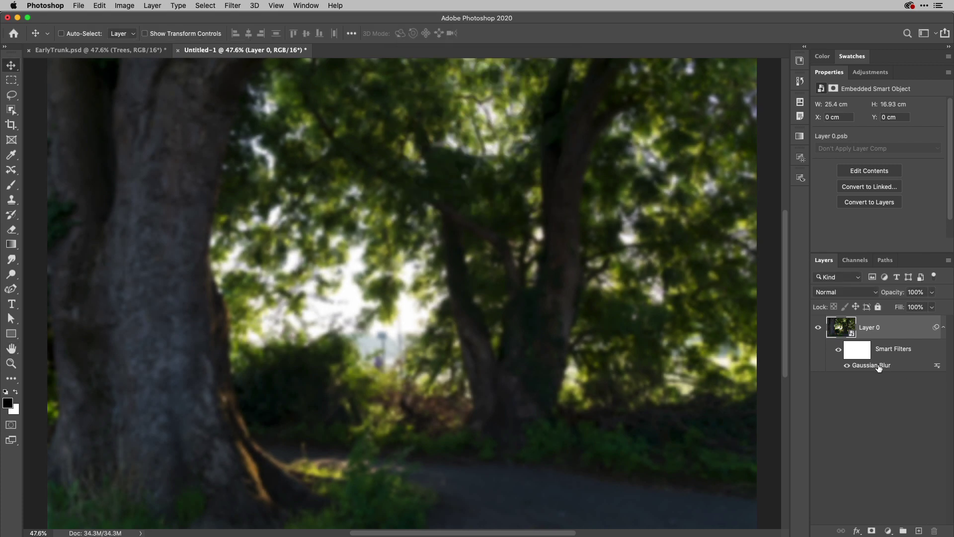
- Set the Gaussian Blur smart filter's blending opacity to 54%, keeping the Normal mode
{"action": "double_click", "coordinate": [936, 368]}
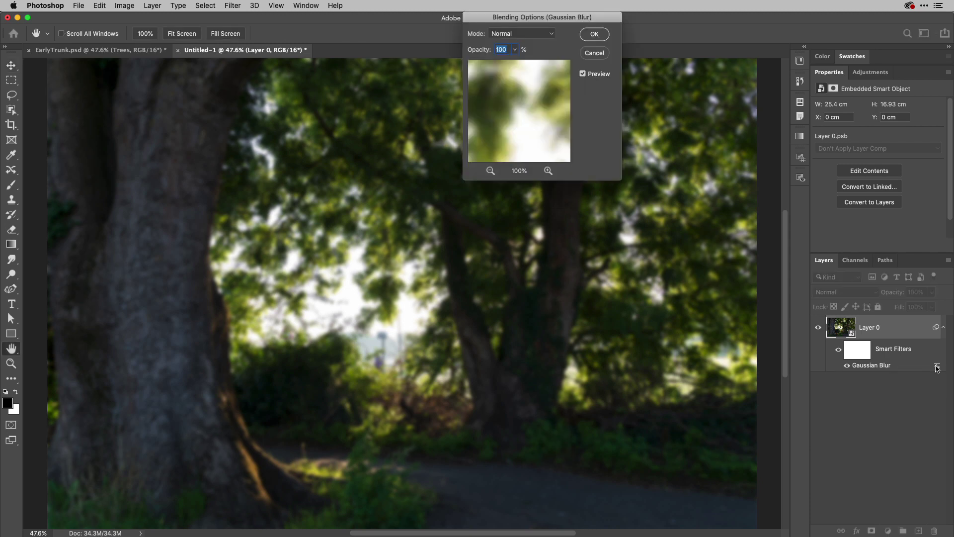
{"action": "left_click", "coordinate": [515, 50]}
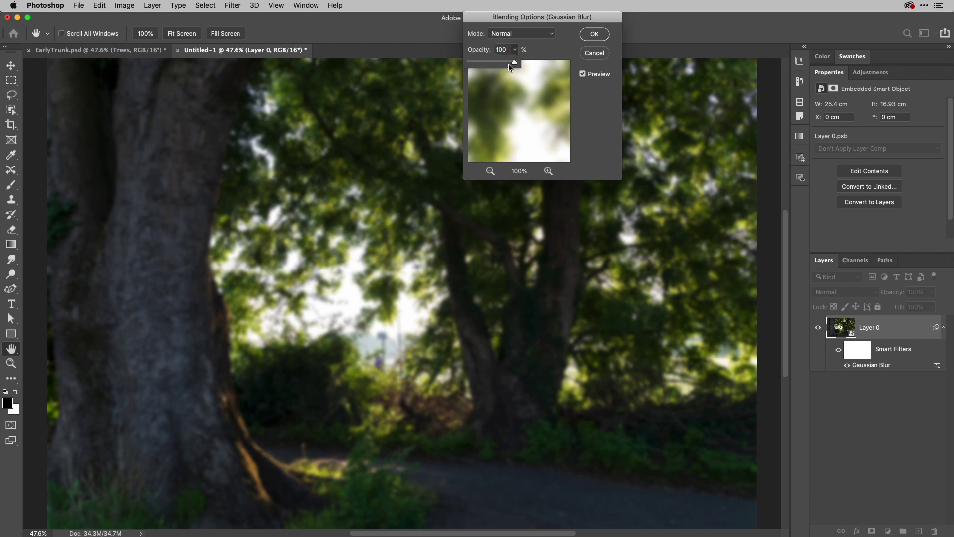
{"action": "mouse_move", "coordinate": [501, 63]}
{"action": "left_mouse_down"}
{"action": "mouse_move", "coordinate": [485, 64]}
{"action": "mouse_move", "coordinate": [498, 65]}
{"action": "left_mouse_up"}
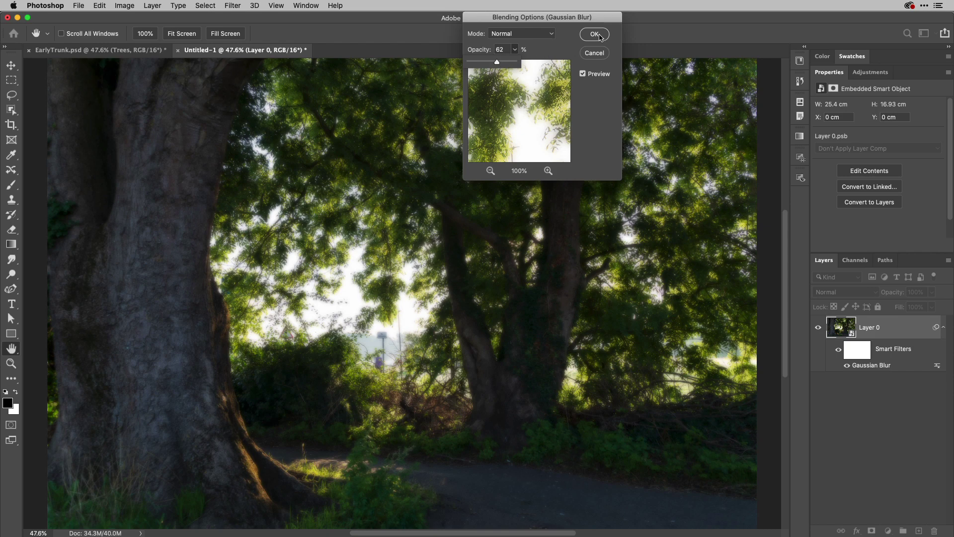
{"action": "left_click_drag", "start_coordinate": [497, 62], "coordinate": [493, 63]}
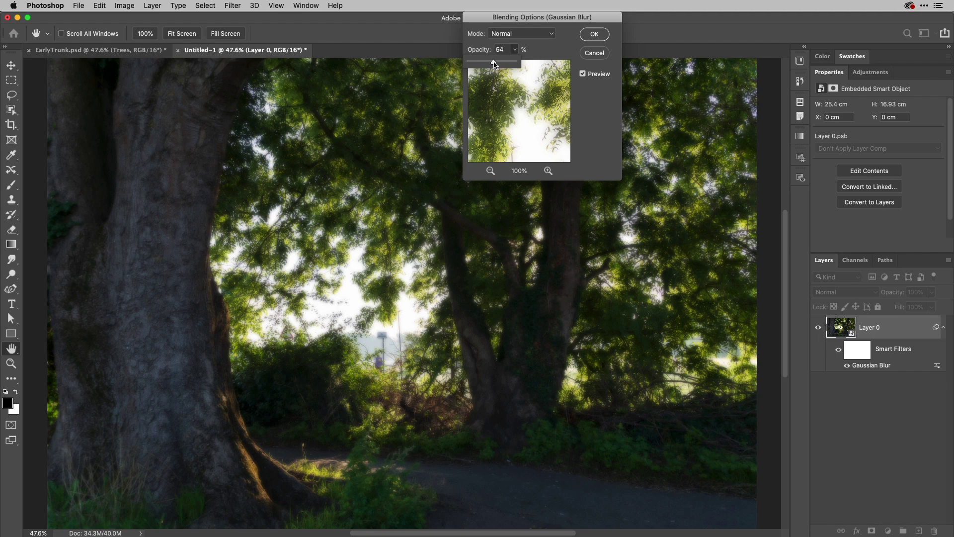
{"action": "left_click", "coordinate": [595, 34]}
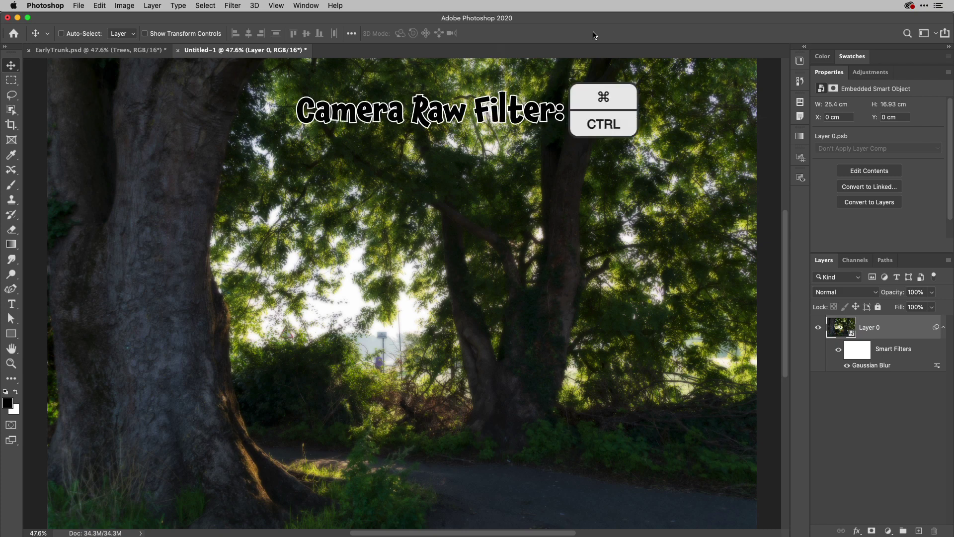
- Open the Camera Raw Filter and set Exposure to +1.45, Contrast to +54, Temperature to +22 and Tint to +10
{"action": "key", "text": "super+shift+a"}
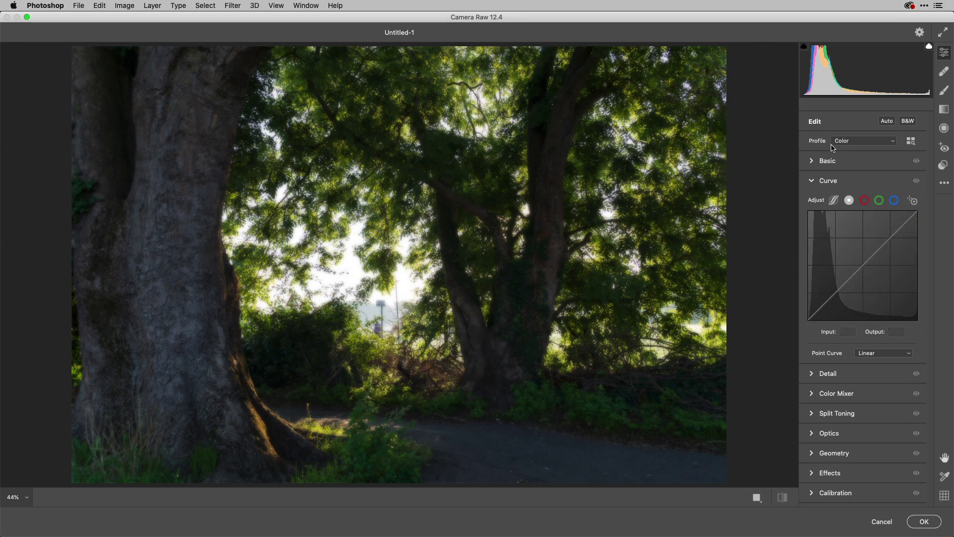
{"action": "left_click", "coordinate": [812, 161]}
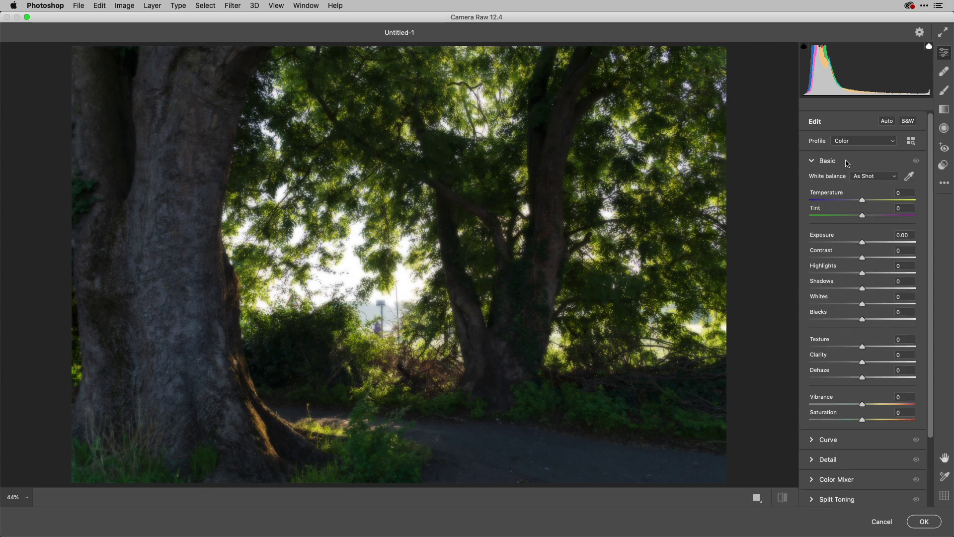
{"action": "left_click_drag", "start_coordinate": [858, 238], "coordinate": [873, 238]}
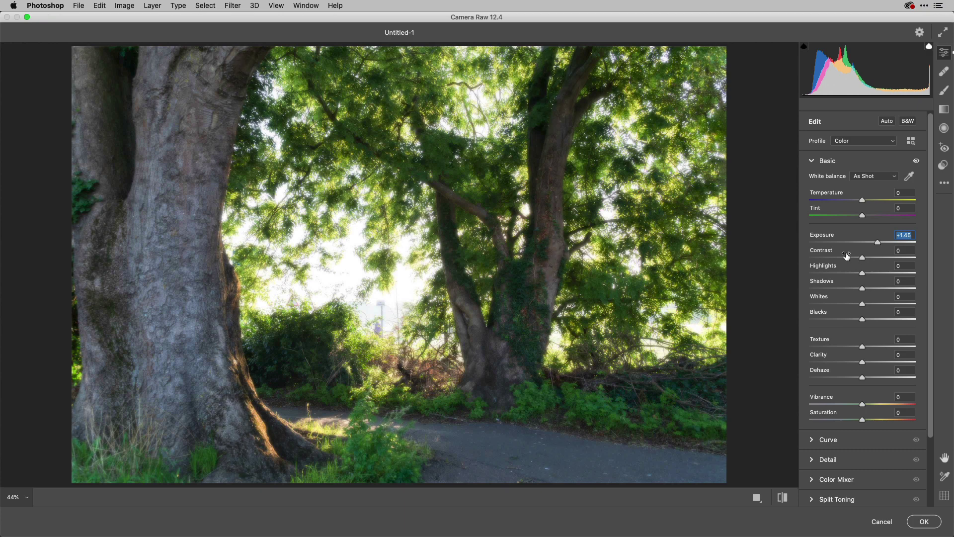
{"action": "key", "text": "Tab"}
{"action": "left_click_drag", "start_coordinate": [846, 254], "coordinate": [872, 255]}
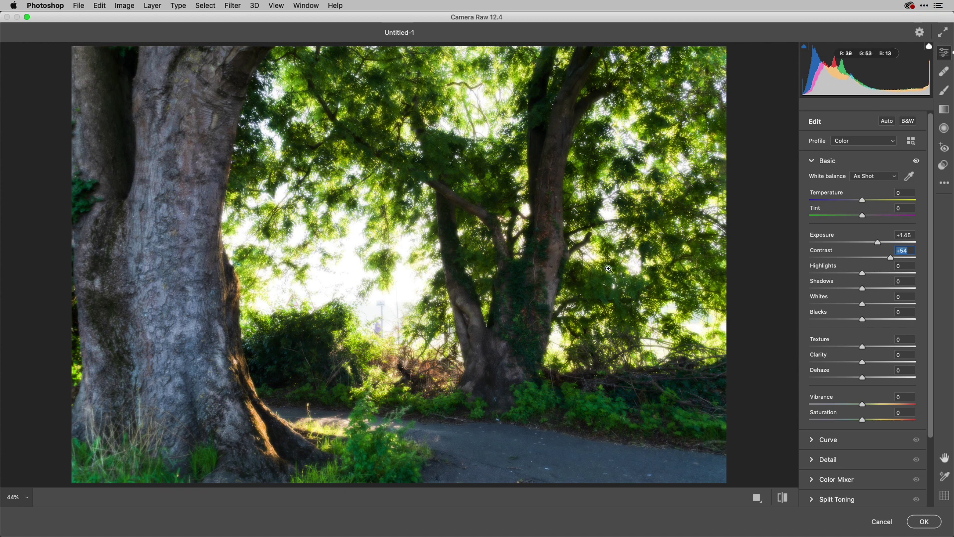
{"action": "left_click_drag", "start_coordinate": [838, 194], "coordinate": [861, 213]}
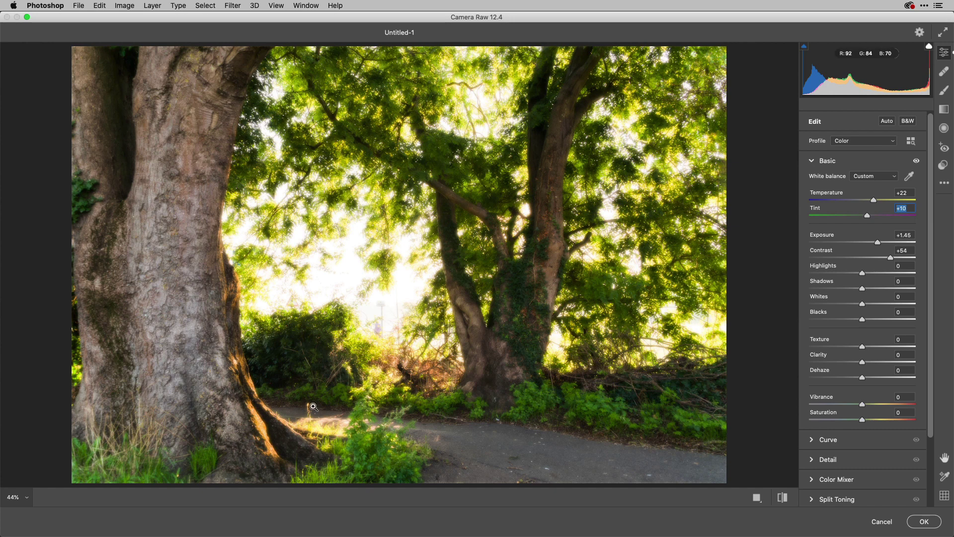
- Set Dehaze to -34 and Saturation to +24, and raise the Vibrance slightly
{"action": "scroll", "coordinate": [866, 329], "scroll_direction": "down", "scroll_amount": 3}
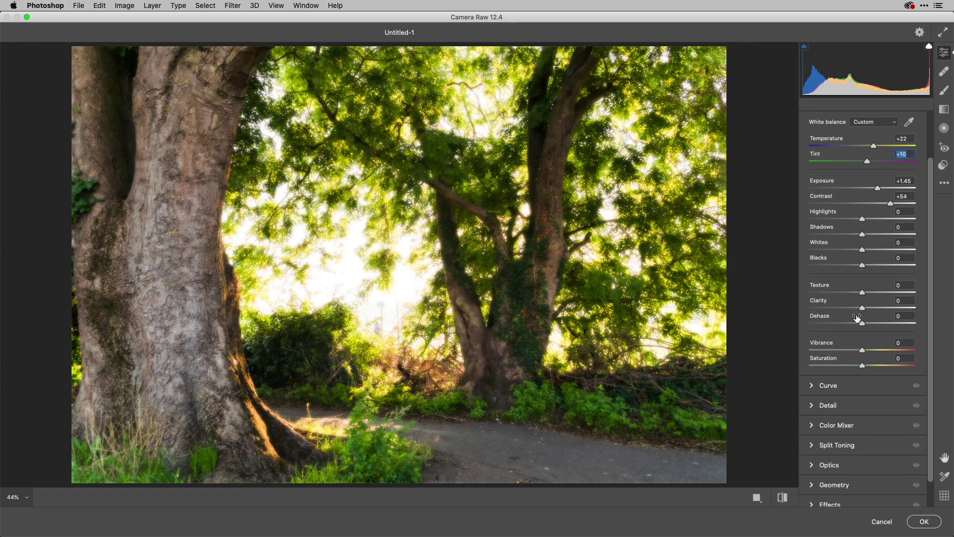
{"action": "left_click", "coordinate": [857, 319]}
{"action": "mouse_move", "coordinate": [857, 319]}
{"action": "left_mouse_down"}
{"action": "mouse_move", "coordinate": [821, 321]}
{"action": "mouse_move", "coordinate": [840, 321]}
{"action": "left_mouse_up"}
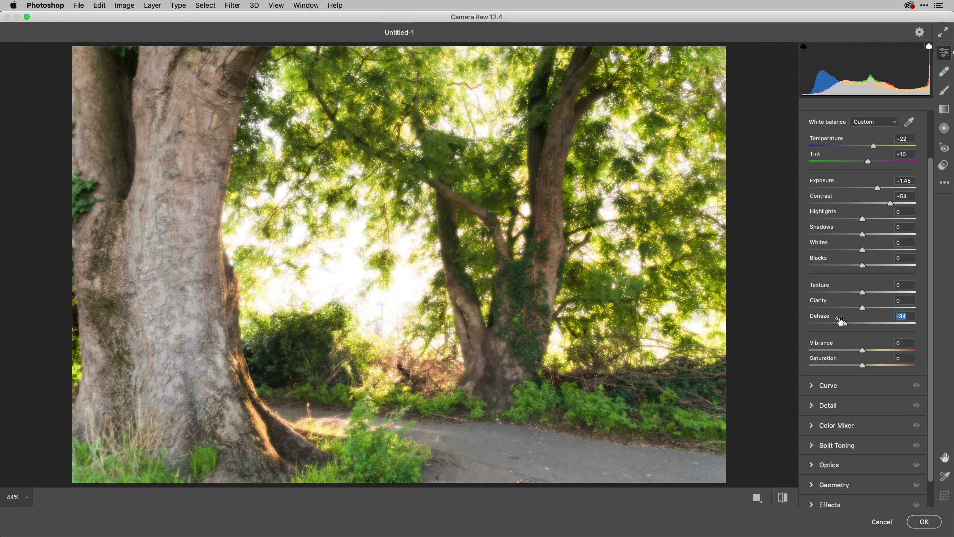
{"action": "left_click", "coordinate": [849, 358]}
{"action": "left_click_drag", "start_coordinate": [853, 363], "coordinate": [862, 364]}
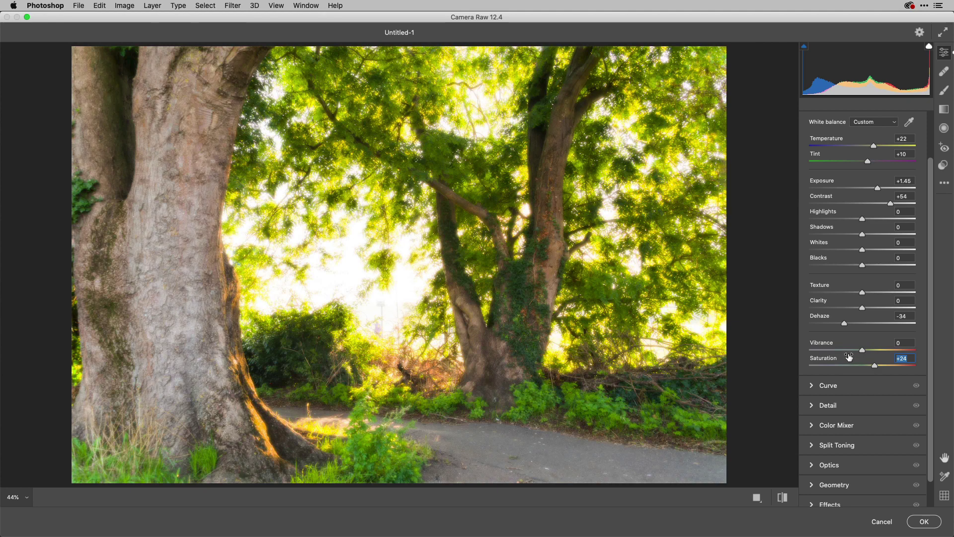
{"action": "left_click", "coordinate": [848, 343]}
{"action": "left_click_drag", "start_coordinate": [847, 345], "coordinate": [852, 347]}
- Shape the point curve into an S, lowering the shadows and placing the highlight point at input 192, output 195
{"action": "left_click", "coordinate": [815, 386]}
{"action": "left_click_drag", "start_coordinate": [837, 291], "coordinate": [836, 303]}
{"action": "left_click_drag", "start_coordinate": [890, 244], "coordinate": [890, 237]}
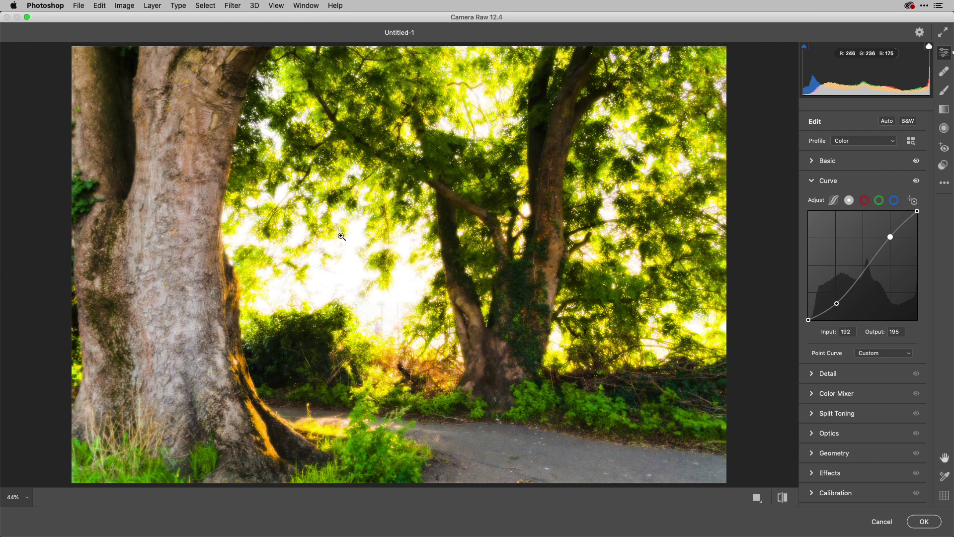
- Paint over the distant signpost and figure in the bright gap with the size 5 adjustment brush and set its Exposure to +1.28
{"action": "left_click", "coordinate": [383, 315]}
{"action": "left_click", "coordinate": [420, 281]}
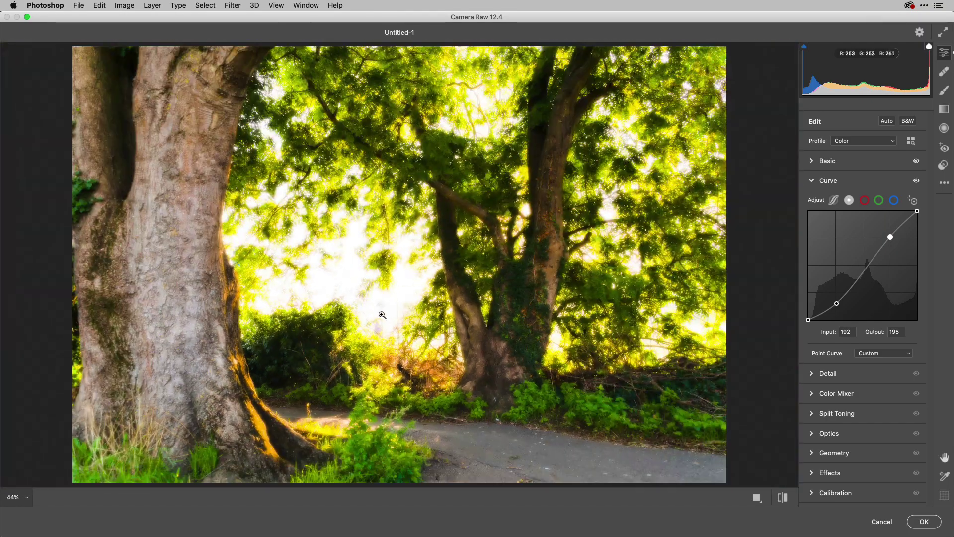
{"action": "left_click", "coordinate": [380, 314]}
{"action": "left_click", "coordinate": [381, 301]}
{"action": "left_click", "coordinate": [383, 311]}
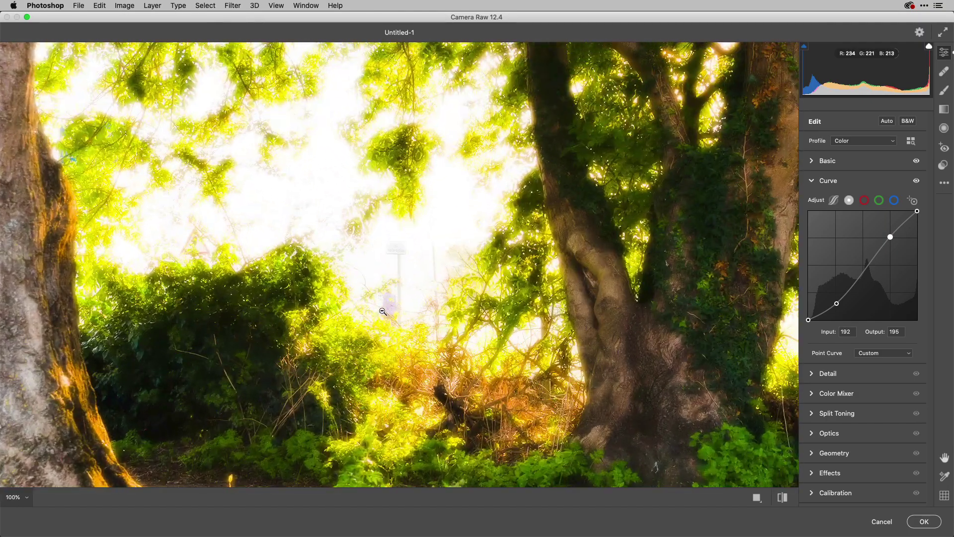
{"action": "left_click", "coordinate": [428, 268]}
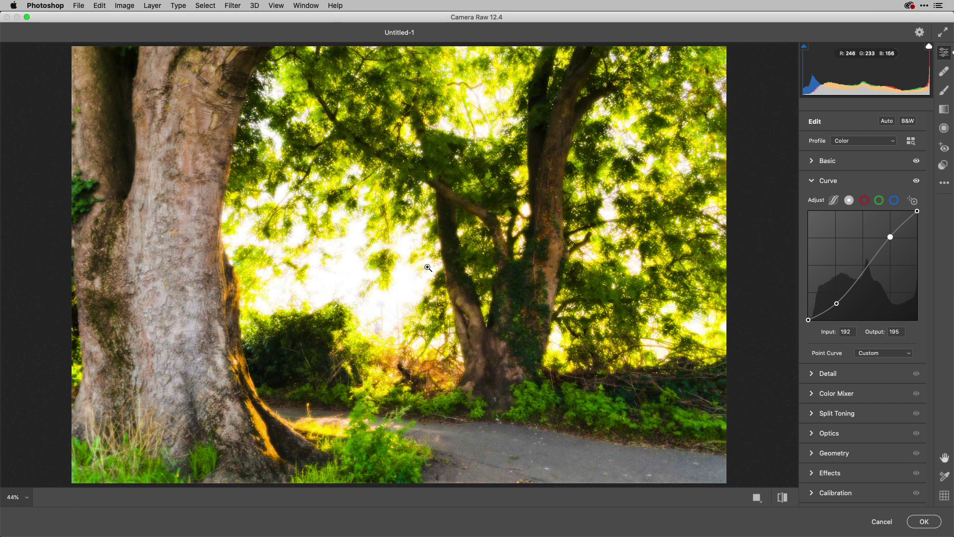
{"action": "left_click", "coordinate": [945, 93]}
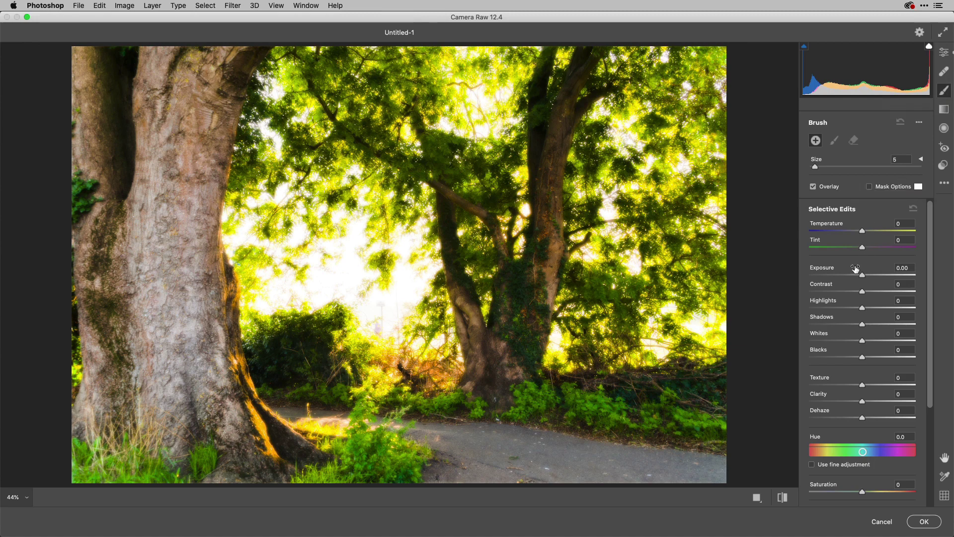
{"action": "left_click_drag", "start_coordinate": [855, 268], "coordinate": [821, 269]}
{"action": "left_click_drag", "start_coordinate": [381, 304], "coordinate": [382, 306]}
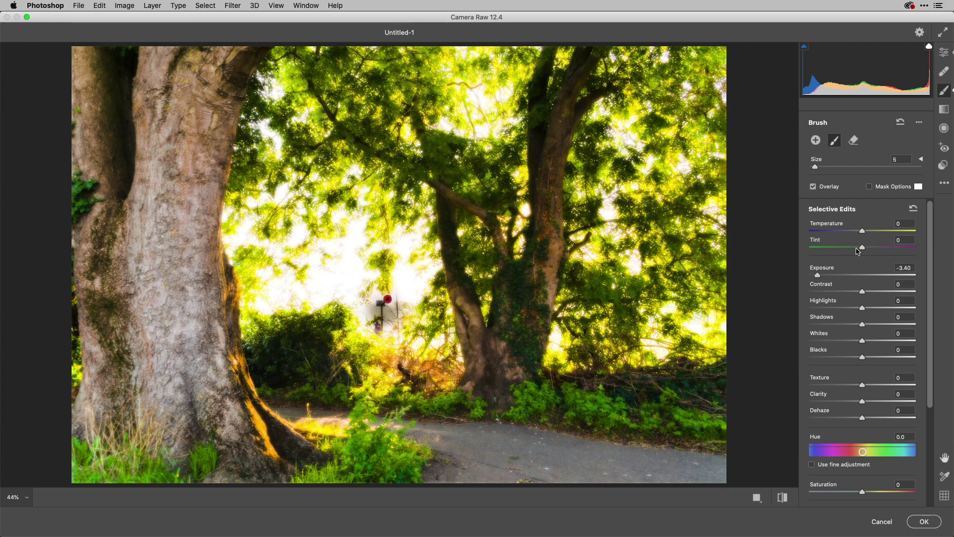
{"action": "left_click_drag", "start_coordinate": [825, 268], "coordinate": [873, 274]}
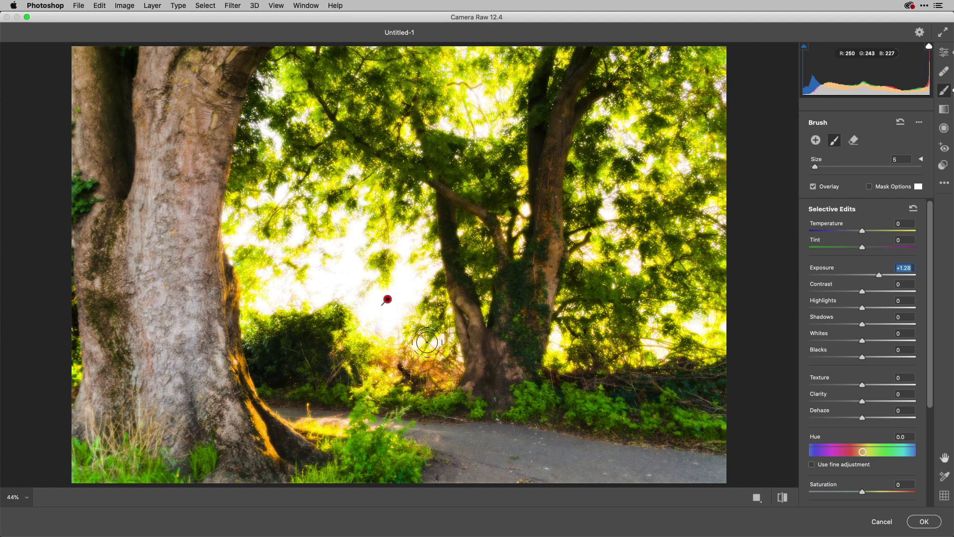
- Erase the brush adjustment from the foliage around the bright gap and apply the Camera Raw Filter
{"action": "scroll", "coordinate": [378, 313], "scroll_direction": "up", "scroll_amount": 5}
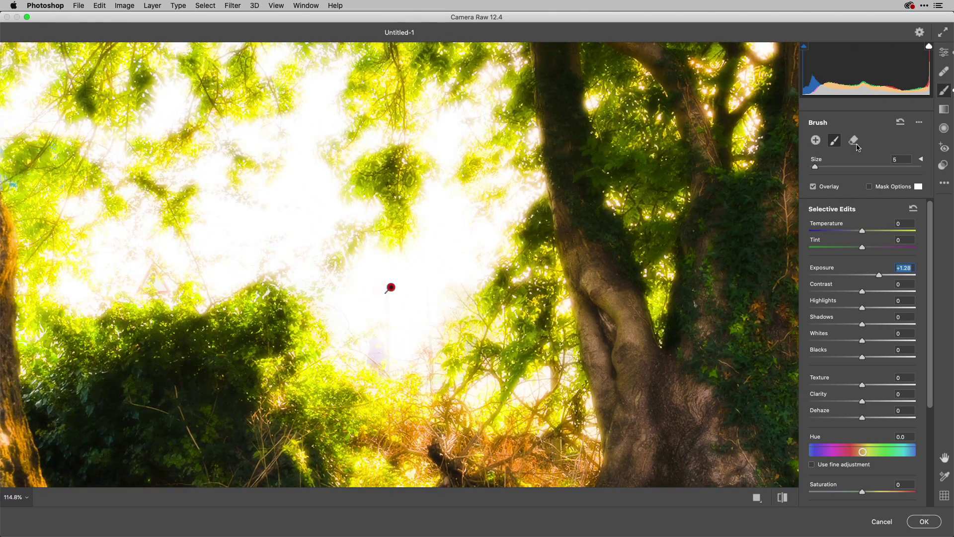
{"action": "left_click", "coordinate": [853, 140]}
{"action": "mouse_move", "coordinate": [384, 233]}
{"action": "left_mouse_down"}
{"action": "mouse_move", "coordinate": [359, 237]}
{"action": "mouse_move", "coordinate": [325, 280]}
{"action": "left_mouse_up"}
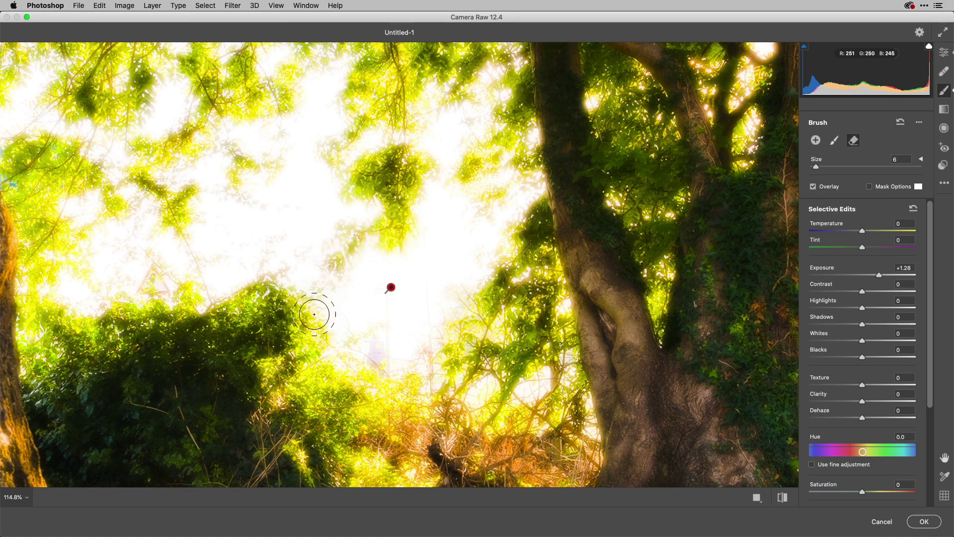
{"action": "mouse_move", "coordinate": [305, 349]}
{"action": "left_mouse_down"}
{"action": "mouse_move", "coordinate": [341, 357]}
{"action": "mouse_move", "coordinate": [373, 389]}
{"action": "mouse_move", "coordinate": [432, 373]}
{"action": "left_mouse_up"}
{"action": "left_click_drag", "start_coordinate": [378, 237], "coordinate": [345, 248]}
{"action": "scroll", "coordinate": [518, 242], "scroll_direction": "down", "scroll_amount": 10}
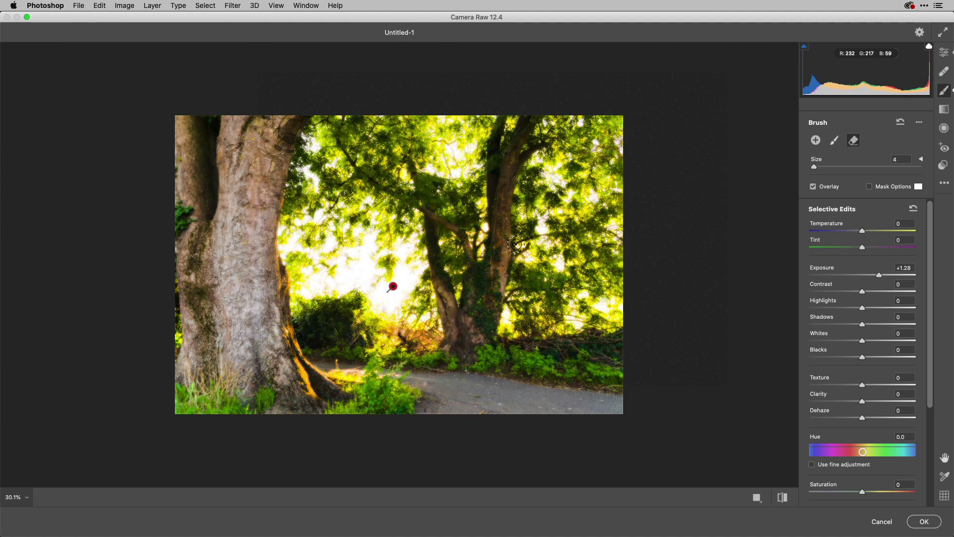
{"action": "left_click", "coordinate": [924, 522]}
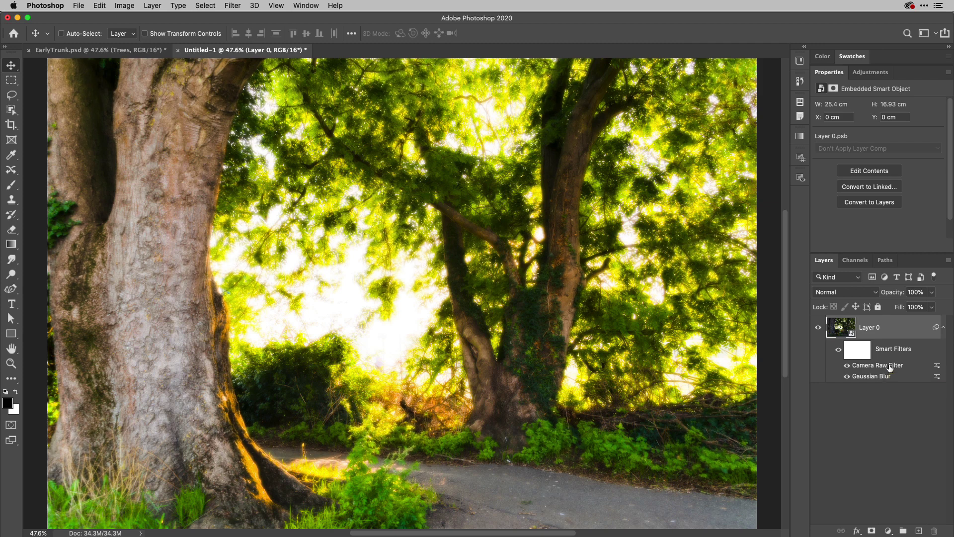
- Apply a High Pass smart filter to Layer 0 with the radius reduced until only fine edge detail shows
{"action": "left_click", "coordinate": [232, 6]}
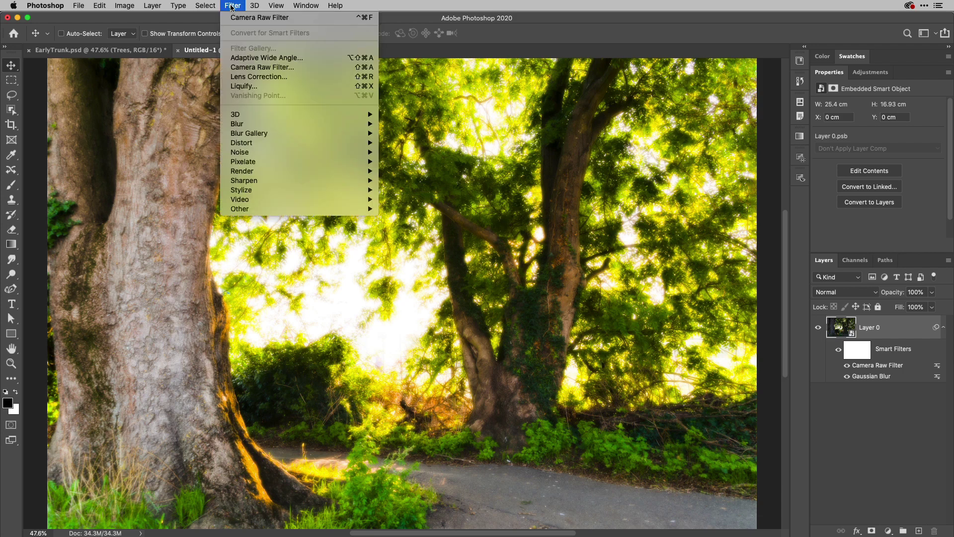
{"action": "mouse_move", "coordinate": [251, 207]}
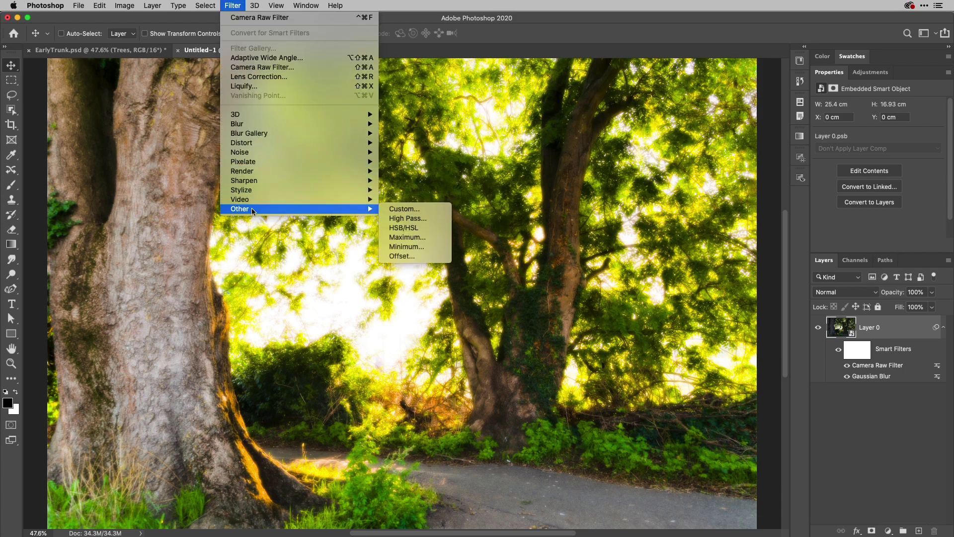
{"action": "left_click", "coordinate": [407, 218]}
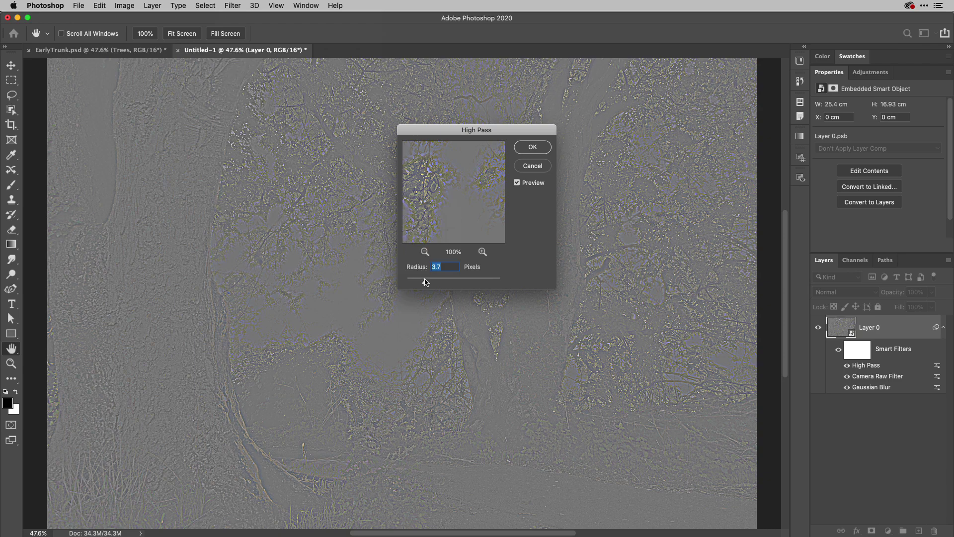
{"action": "left_click_drag", "start_coordinate": [426, 282], "coordinate": [418, 283]}
{"action": "left_click", "coordinate": [532, 147]}
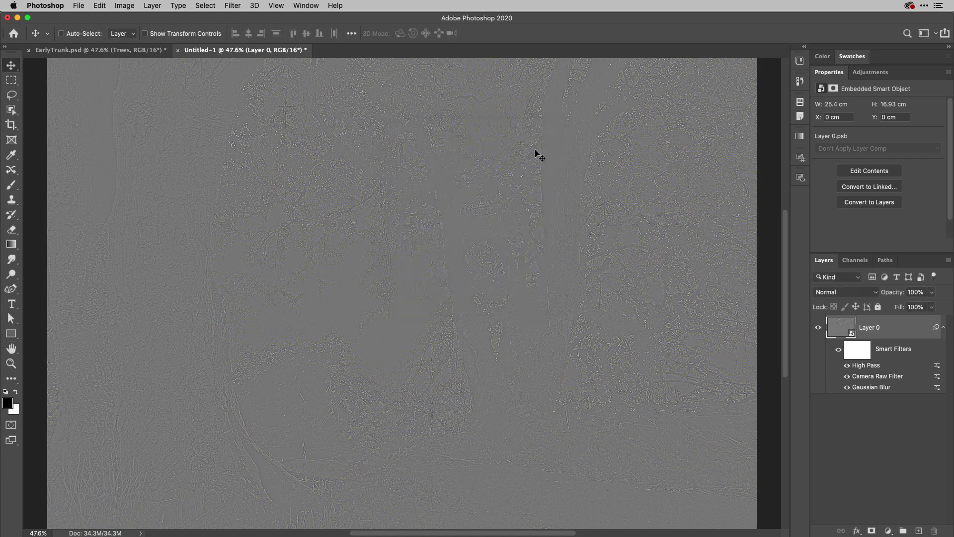
- Set the High Pass smart filter's blending mode to Soft Light at 100% opacity
{"action": "double_click", "coordinate": [937, 365]}
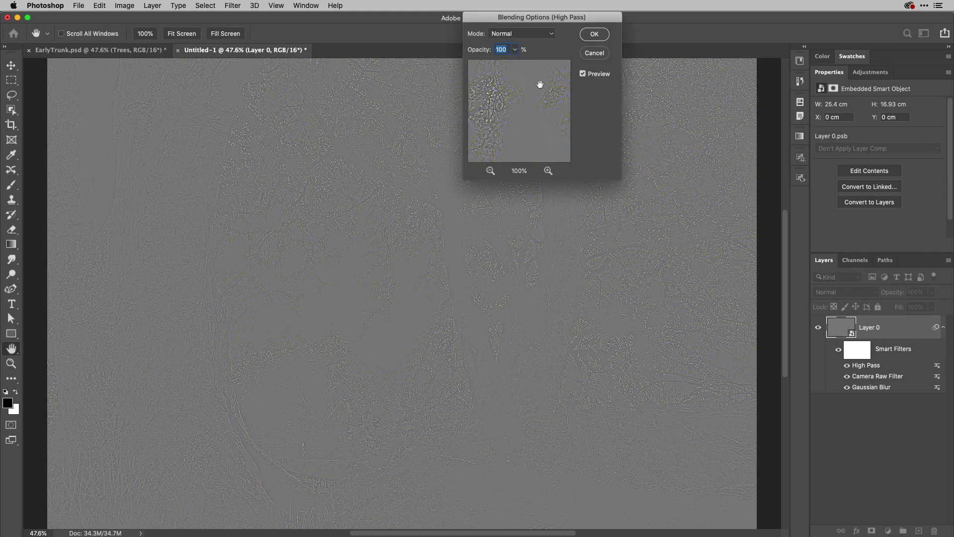
{"action": "left_click", "coordinate": [545, 34]}
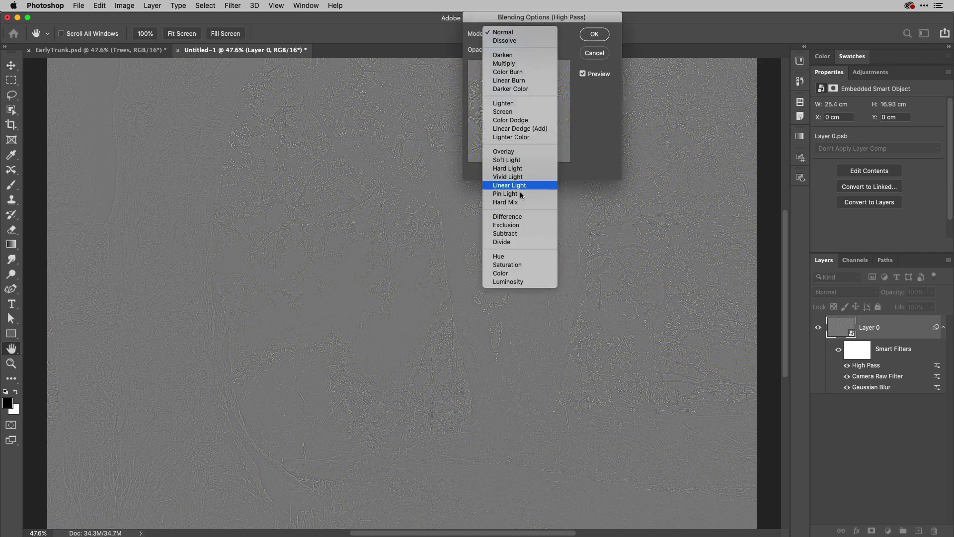
{"action": "left_click", "coordinate": [519, 160]}
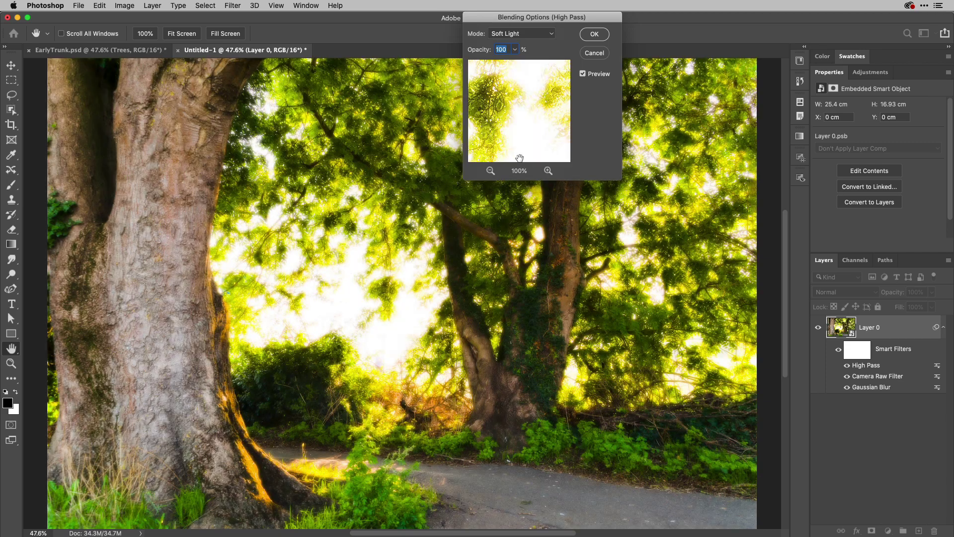
{"action": "left_click", "coordinate": [592, 36]}
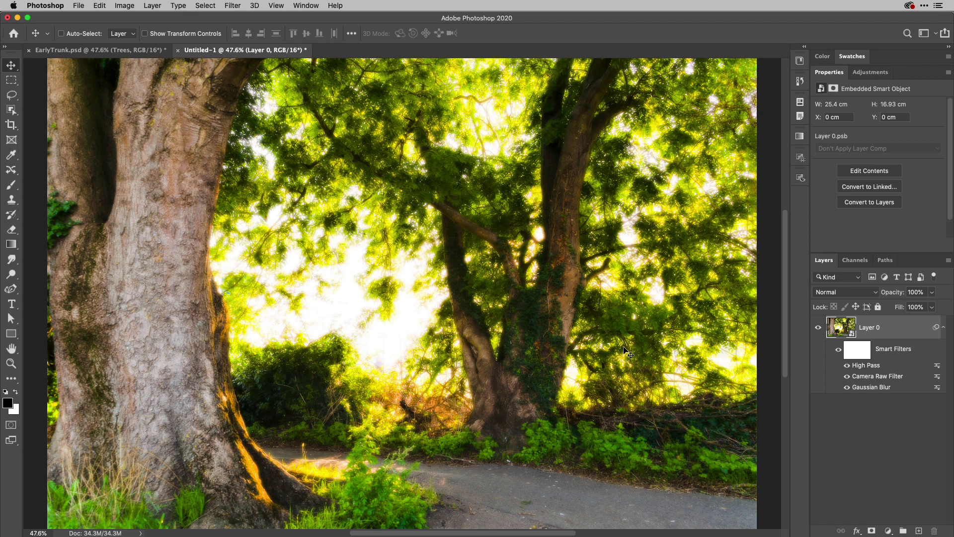
- Hide the Gaussian Blur smart filter and show it again to compare the photo with and without the glow
{"action": "left_click", "coordinate": [847, 387]}
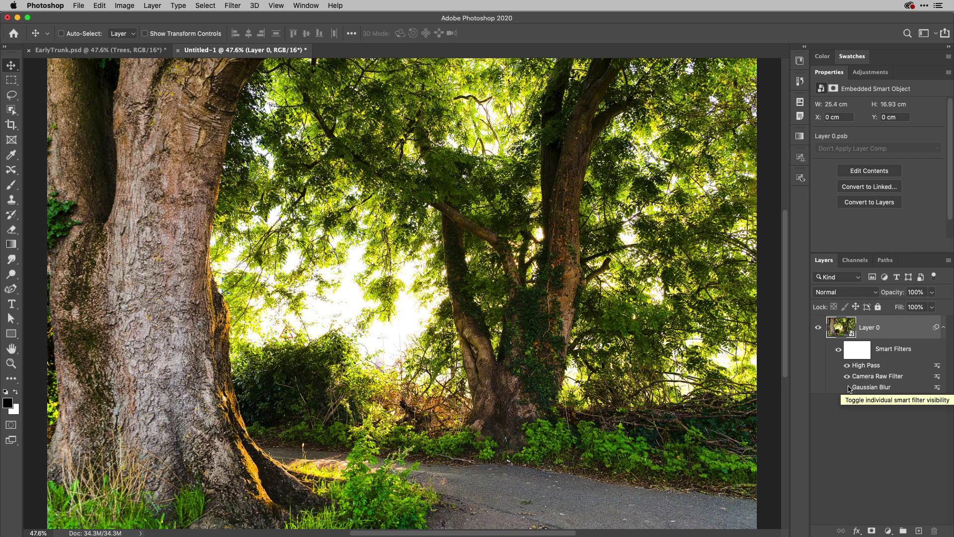
{"action": "left_click", "coordinate": [847, 387]}
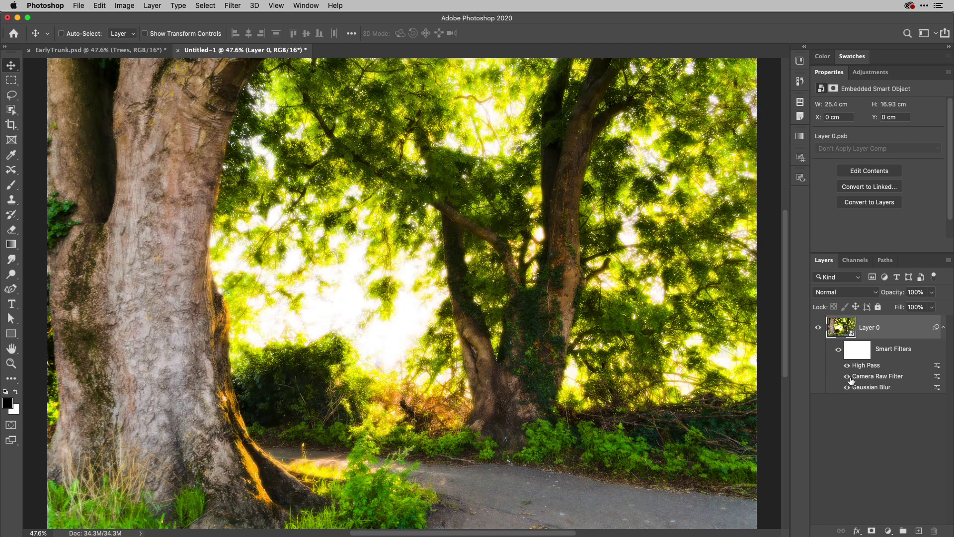